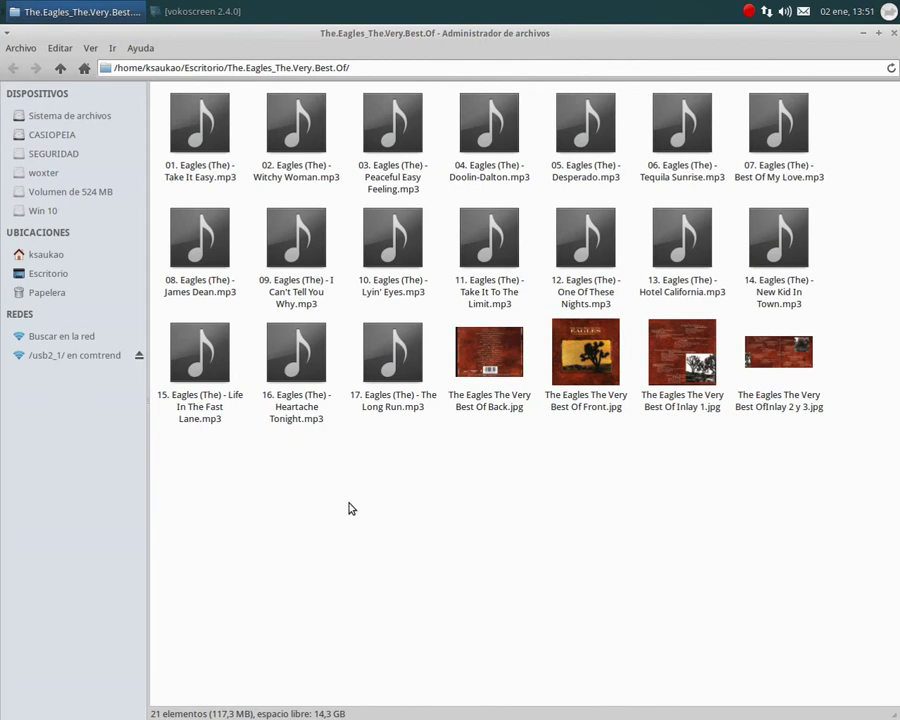
Close the album folder window and launch Audio Tag Tool from the multimedia applications.
{"action": "left_click", "coordinate": [196, 135]}
{"action": "left_click", "coordinate": [383, 344]}
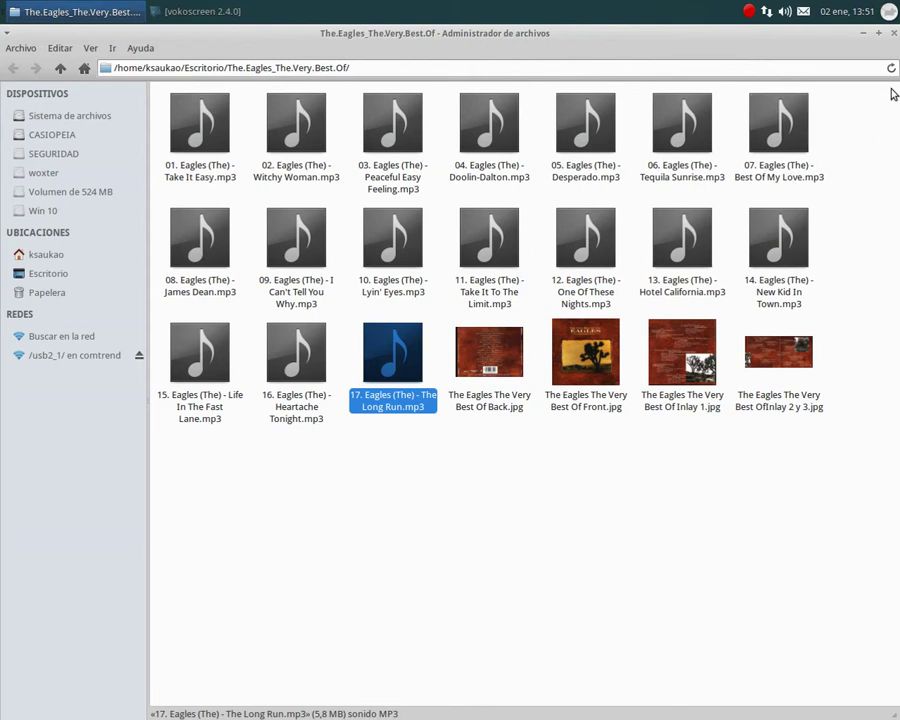
{"action": "left_click", "coordinate": [895, 35]}
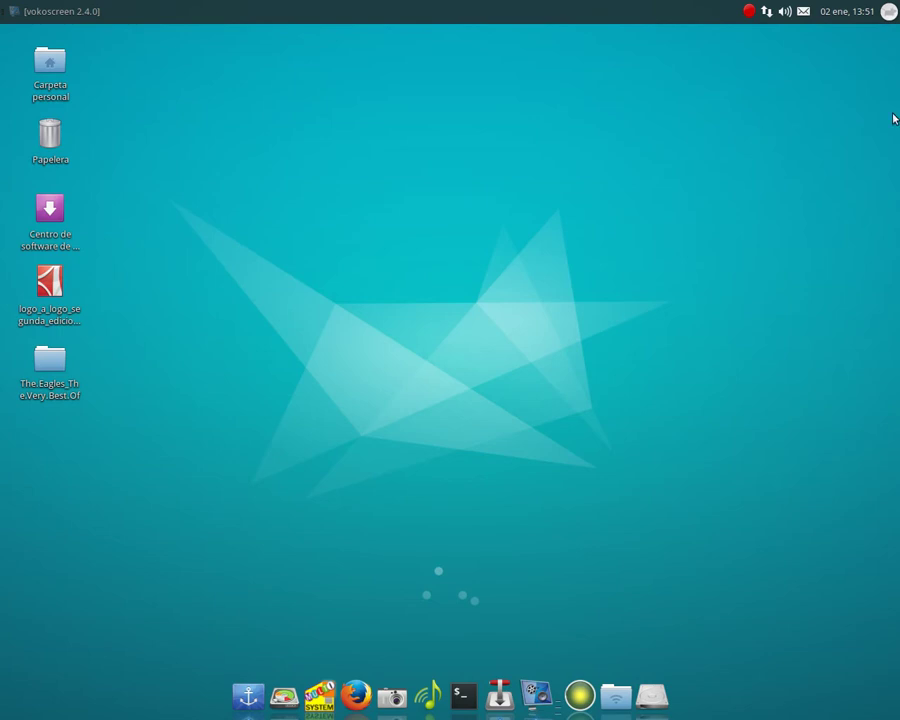
{"action": "left_click", "coordinate": [888, 11]}
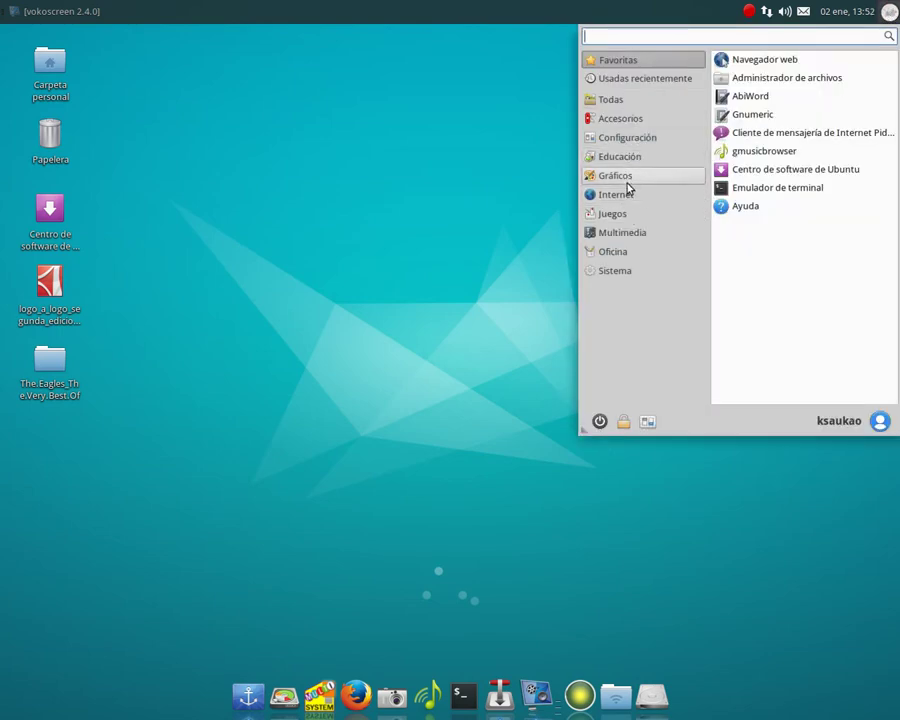
{"action": "left_click", "coordinate": [633, 238]}
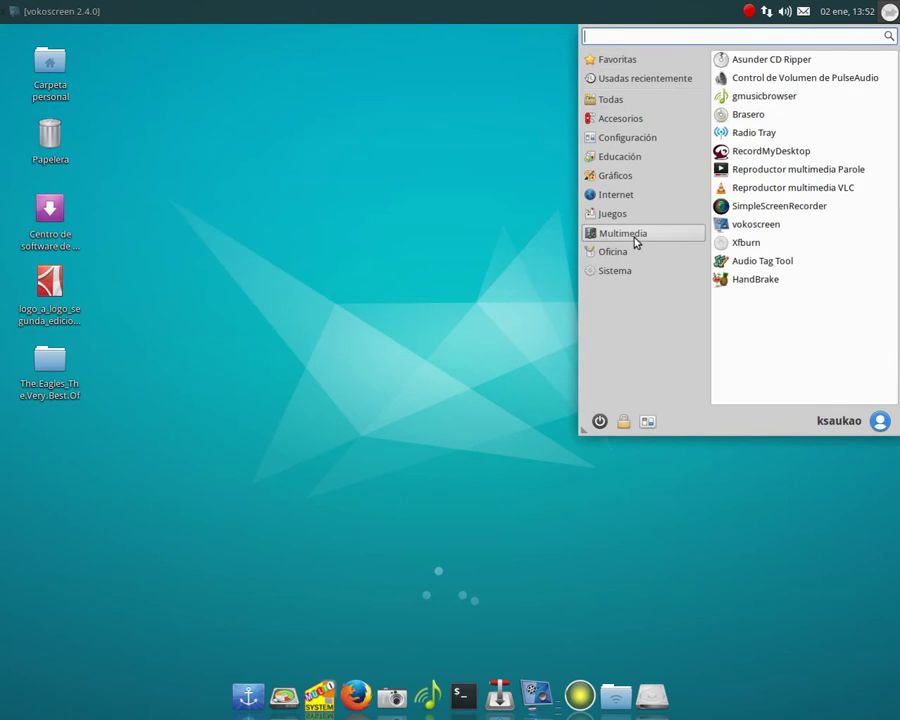
{"action": "left_click", "coordinate": [791, 262]}
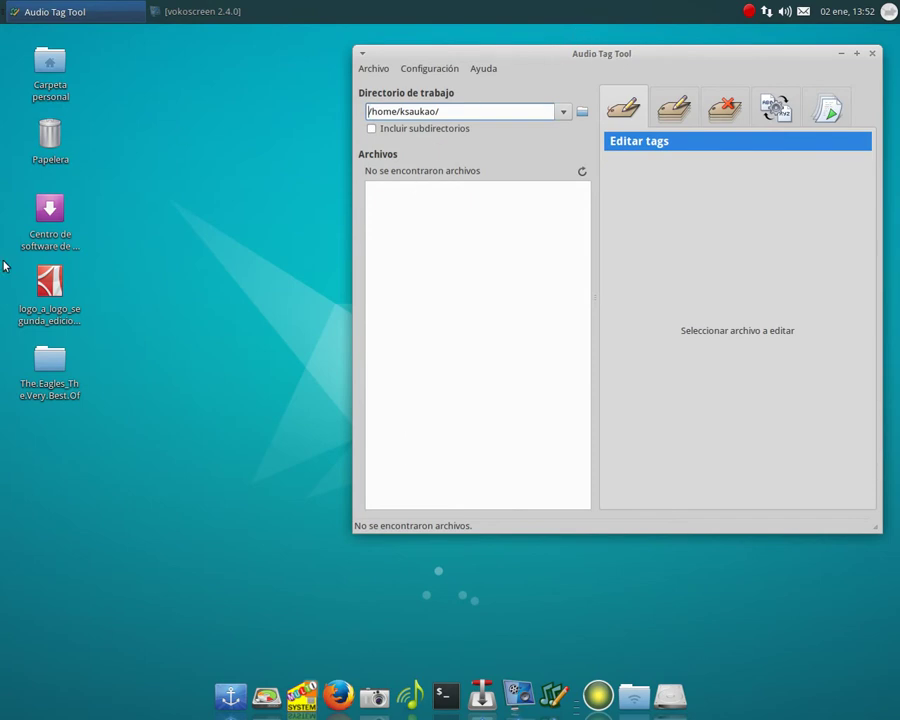
Search the Ubuntu Software Centre for "tag", view the details of Herramienta de etiquetado de sonido, and close the centre.
{"action": "left_click", "coordinate": [52, 209]}
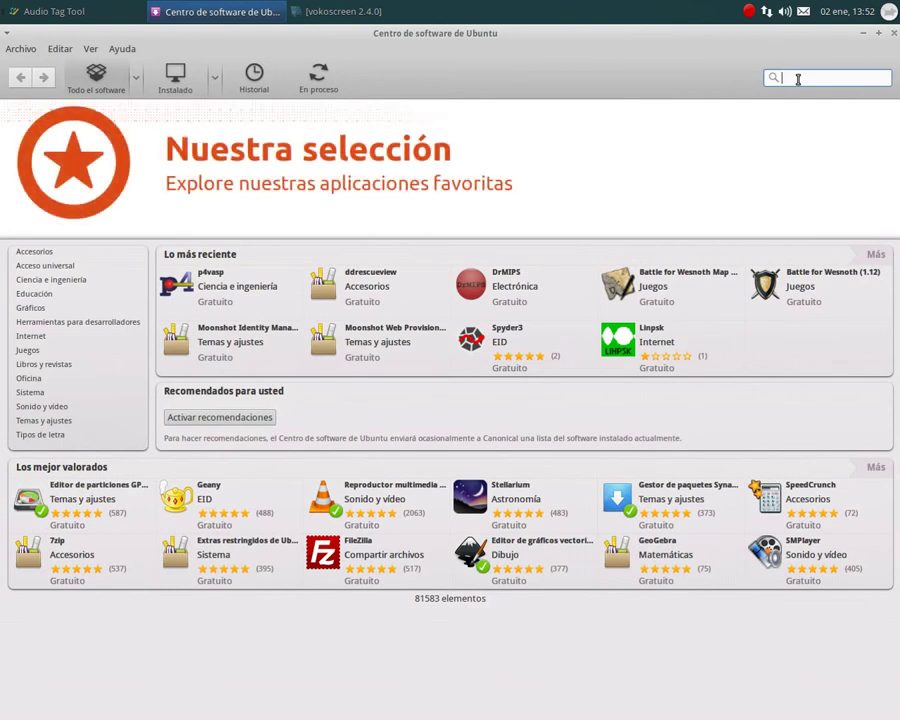
{"action": "type", "text": "tag"}
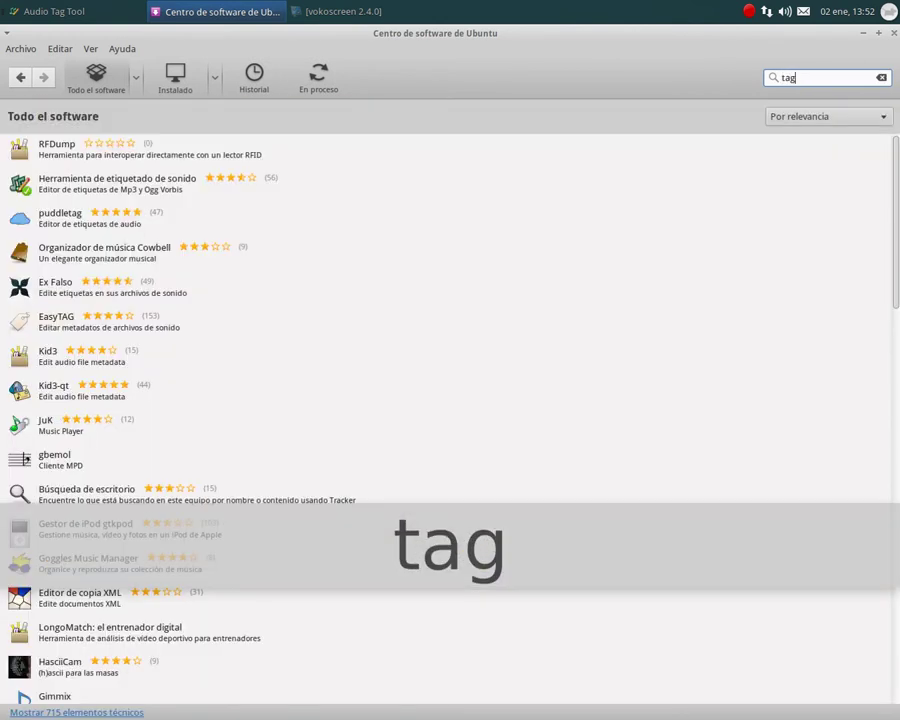
{"action": "left_click", "coordinate": [120, 186]}
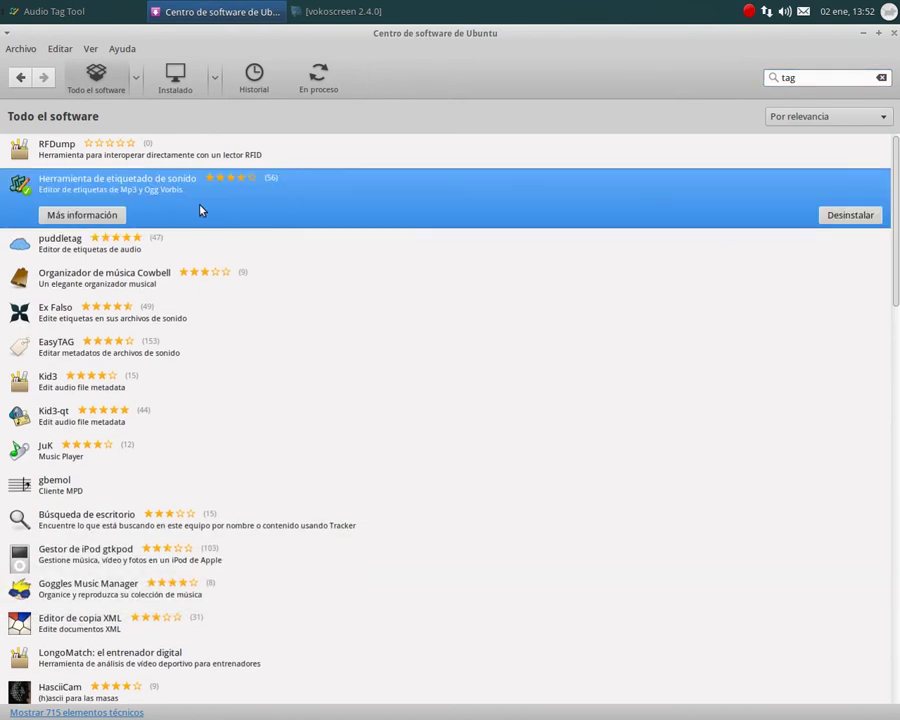
{"action": "left_click", "coordinate": [82, 215]}
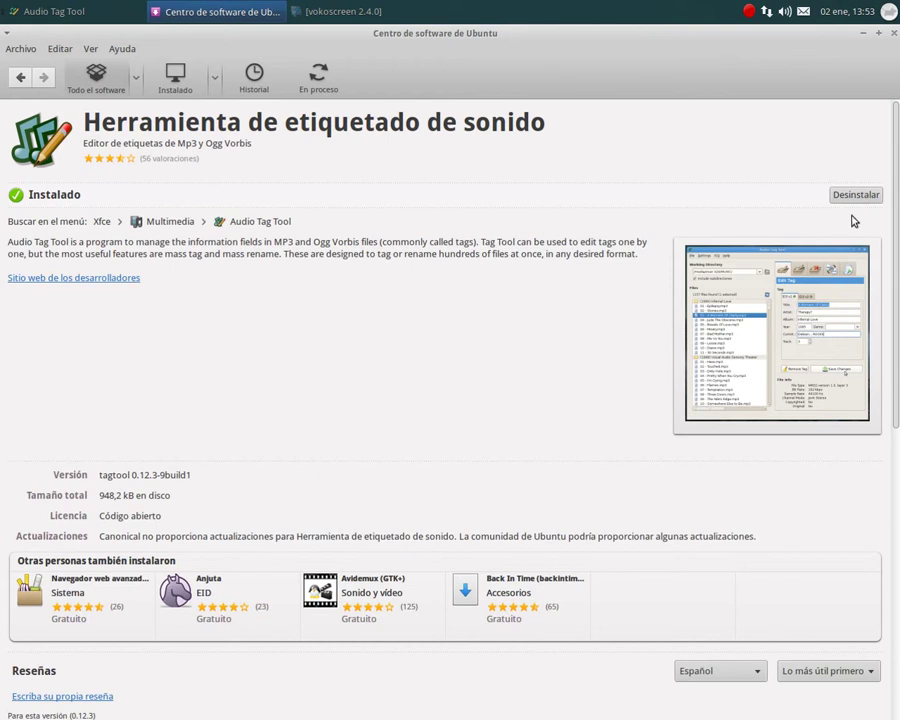
{"action": "left_click", "coordinate": [894, 33]}
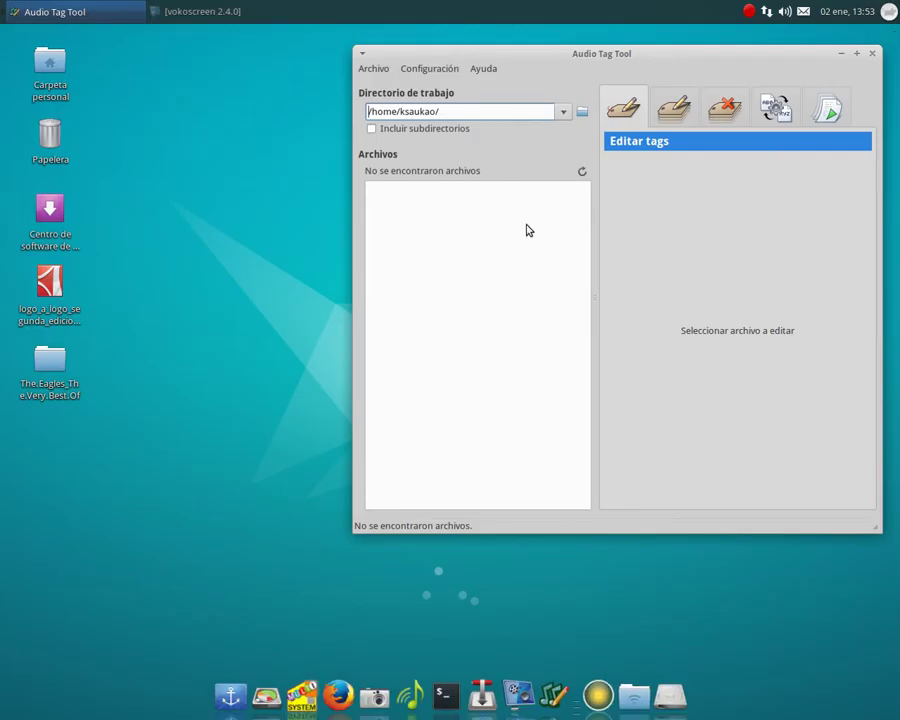
Open the The.Eagles_The.Very.Best.Of folder from the desktop and arrange its window beside Audio Tag Tool.
{"action": "left_click", "coordinate": [48, 370]}
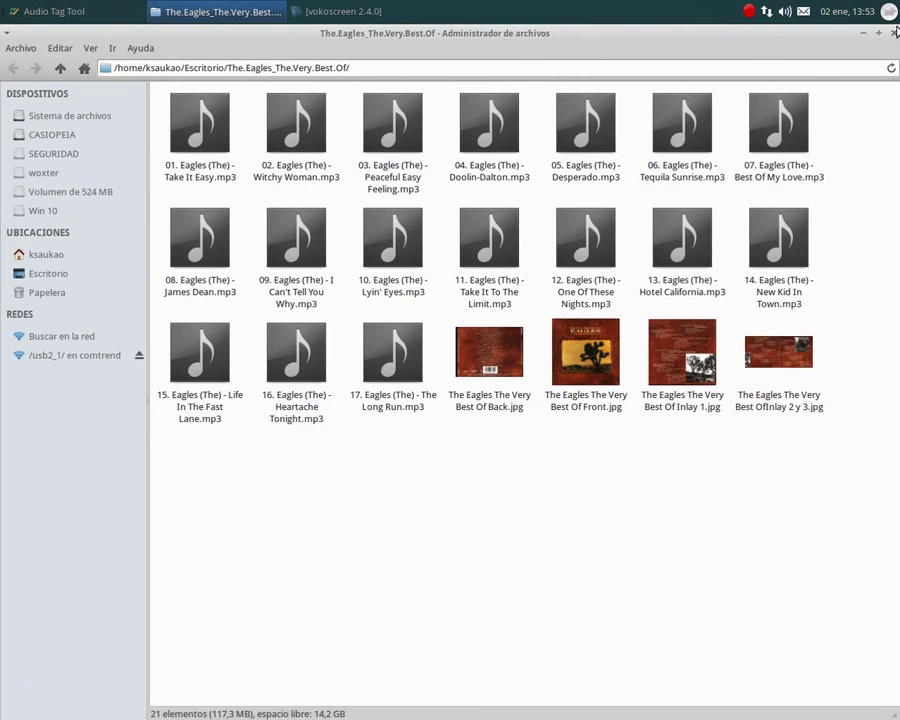
{"action": "double_click", "coordinate": [618, 30]}
{"action": "left_click_drag", "start_coordinate": [447, 50], "coordinate": [405, 178]}
{"action": "scroll", "coordinate": [407, 322], "scroll_direction": "down", "scroll_amount": 3}
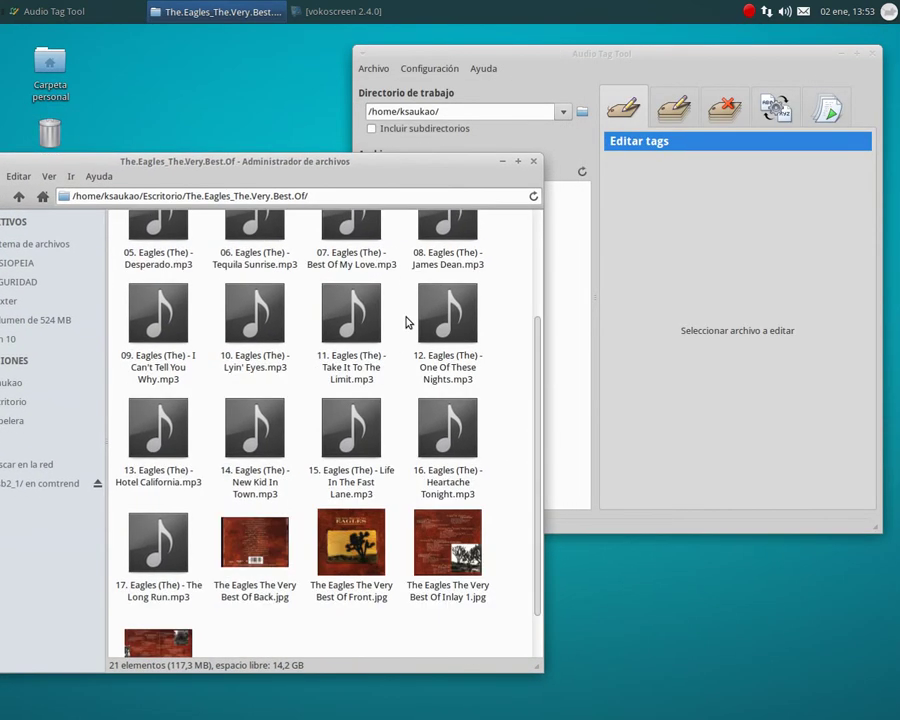
{"action": "scroll", "coordinate": [407, 322], "scroll_direction": "down", "scroll_amount": 1}
{"action": "left_click_drag", "start_coordinate": [680, 68], "coordinate": [707, 50]}
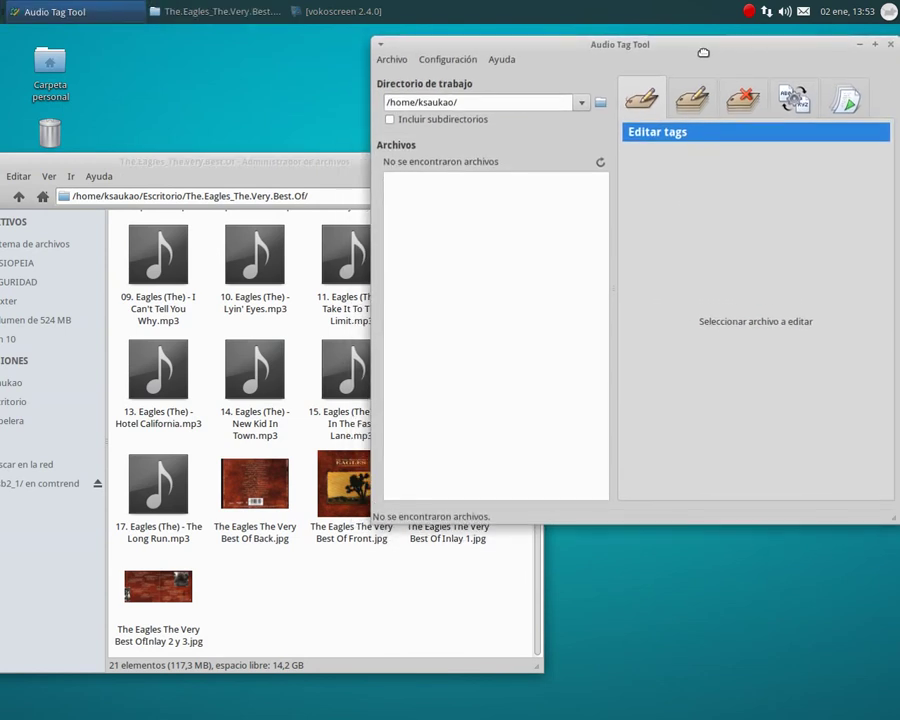
Set the working directory to the The.Eagles_The.Very.Best.Of folder in Escritorio.
{"action": "left_click", "coordinate": [600, 102]}
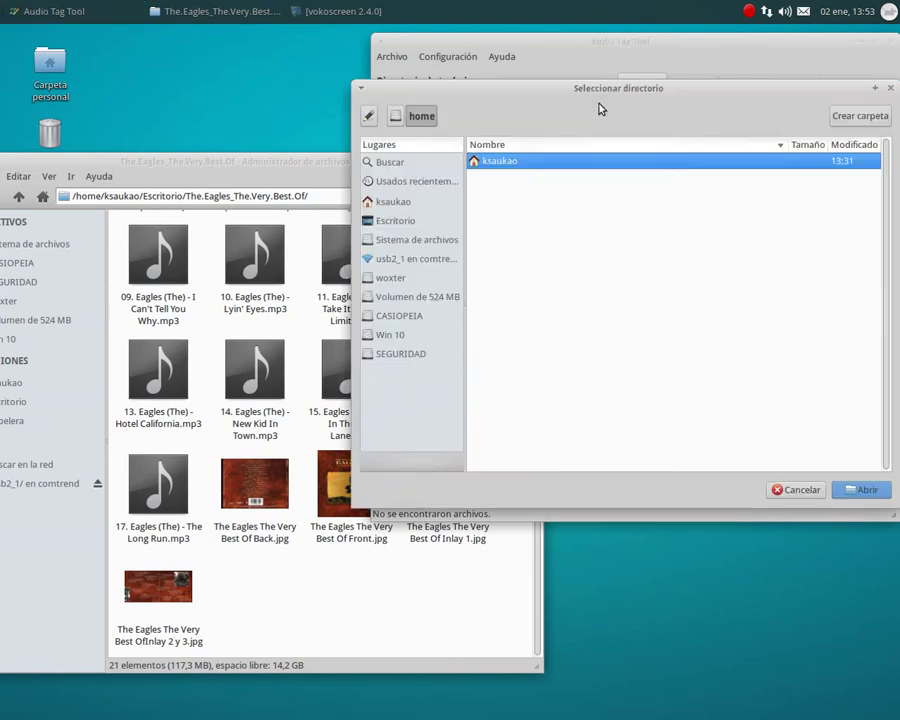
{"action": "left_click", "coordinate": [397, 222]}
{"action": "double_click", "coordinate": [520, 164]}
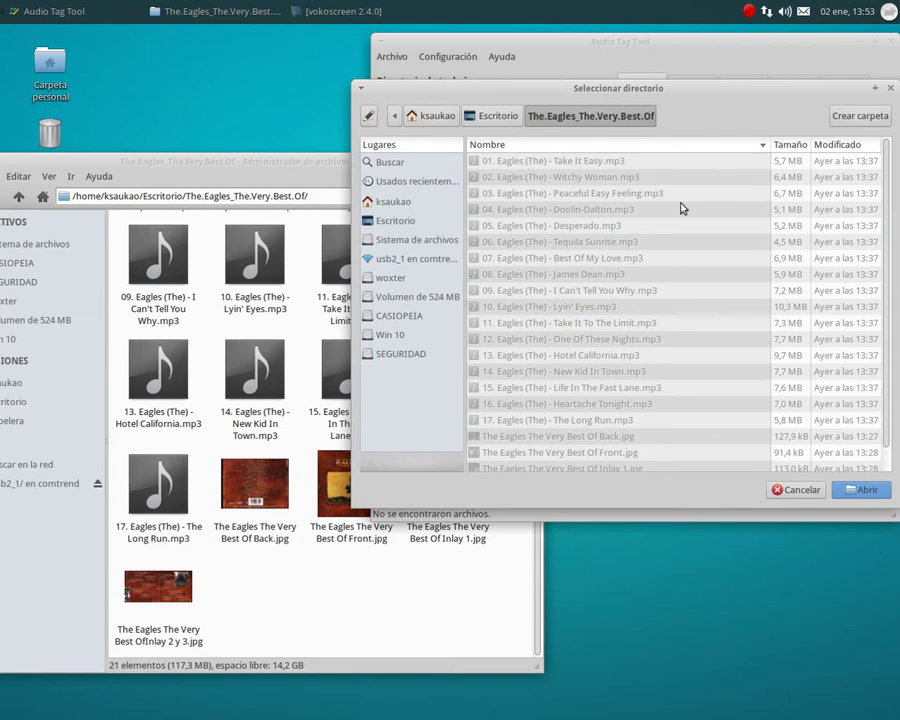
{"action": "left_click", "coordinate": [861, 490]}
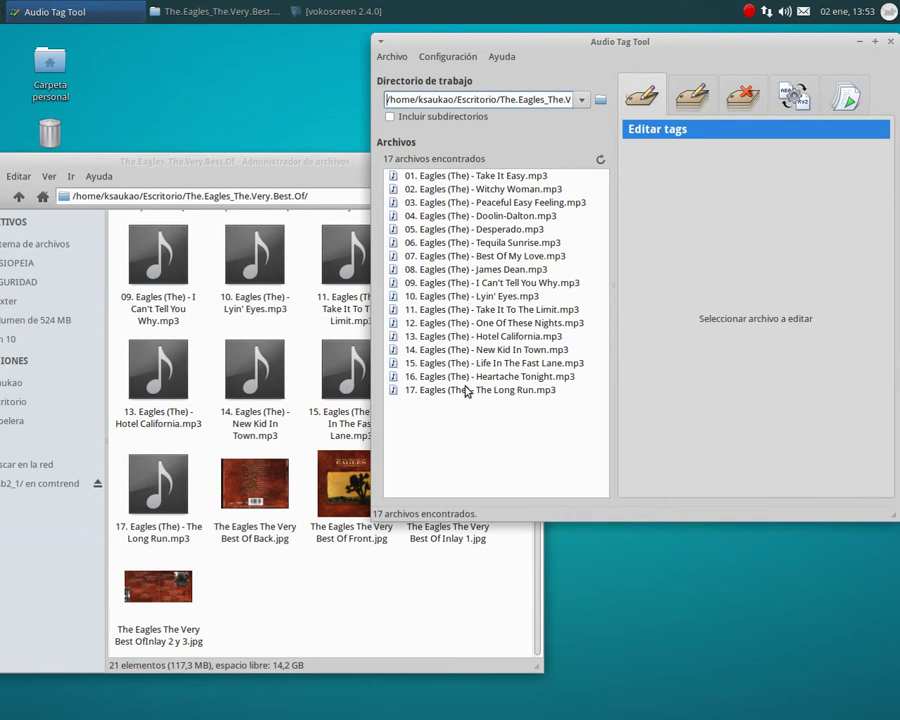
Select the first track, extend the selection to all listed MP3 files, and clear the selection.
{"action": "left_click", "coordinate": [437, 178]}
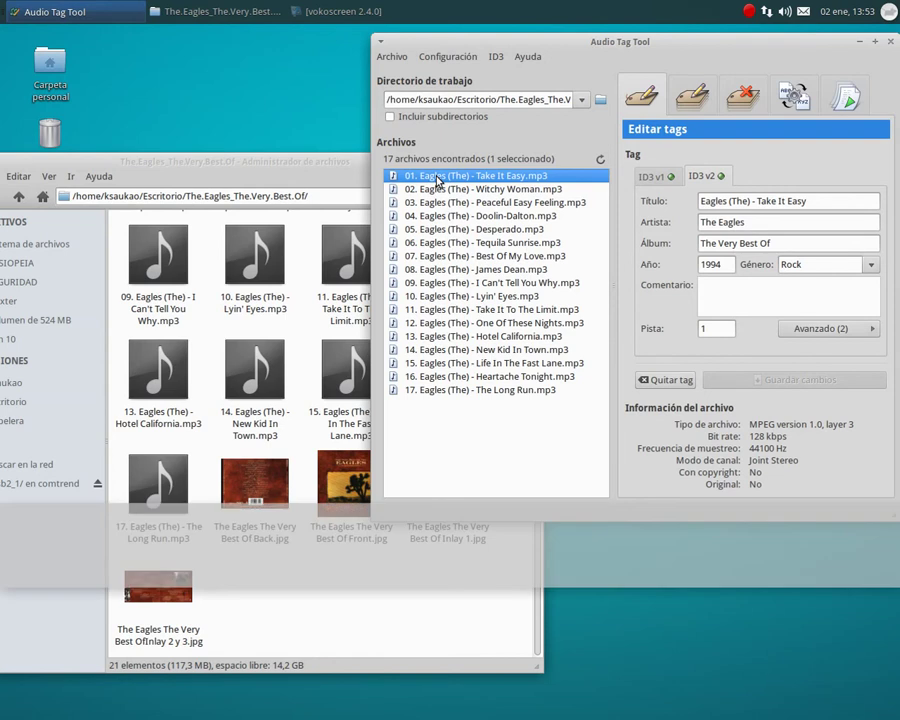
{"action": "key", "text": "ctrl+a"}
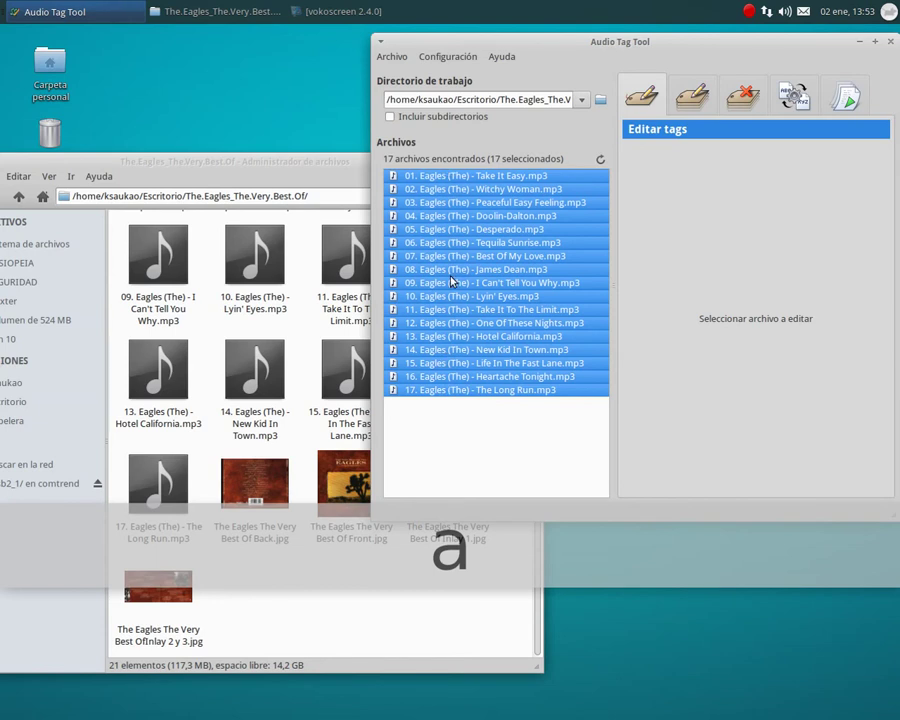
{"action": "right_click", "coordinate": [436, 192]}
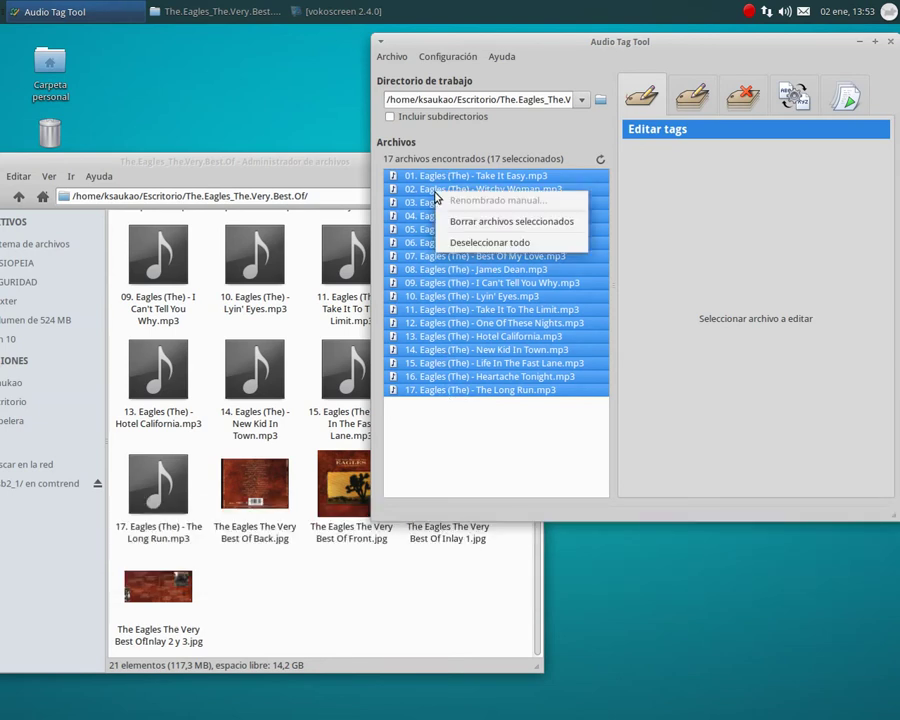
{"action": "left_click", "coordinate": [455, 245]}
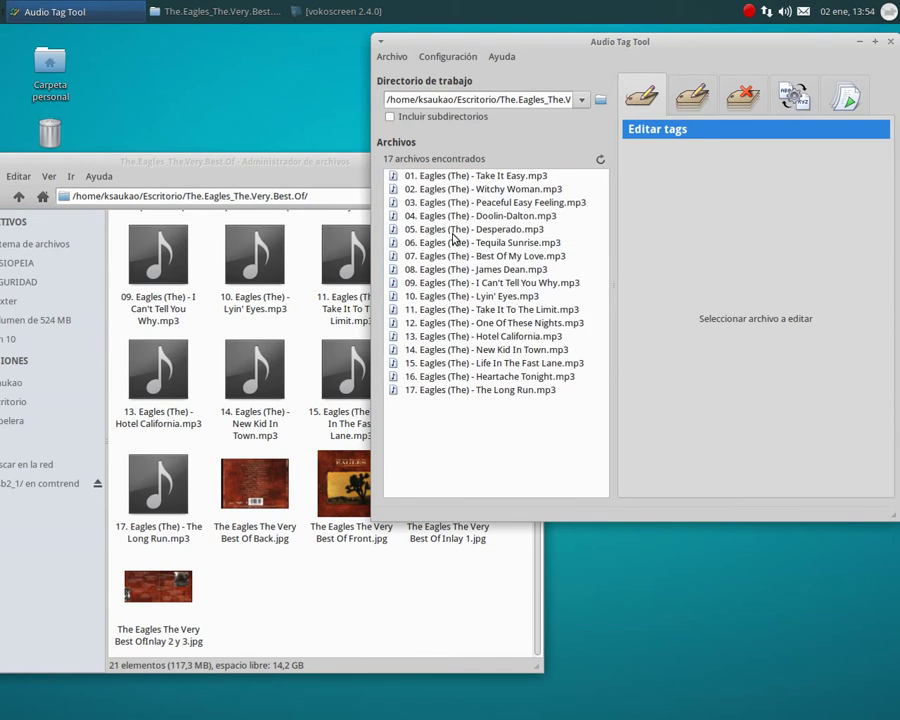
Select only tracks 01, 03, 05, 08, 10, 14, 16 and 17, and replace that selection with track 06.
{"action": "left_click", "coordinate": [428, 176]}
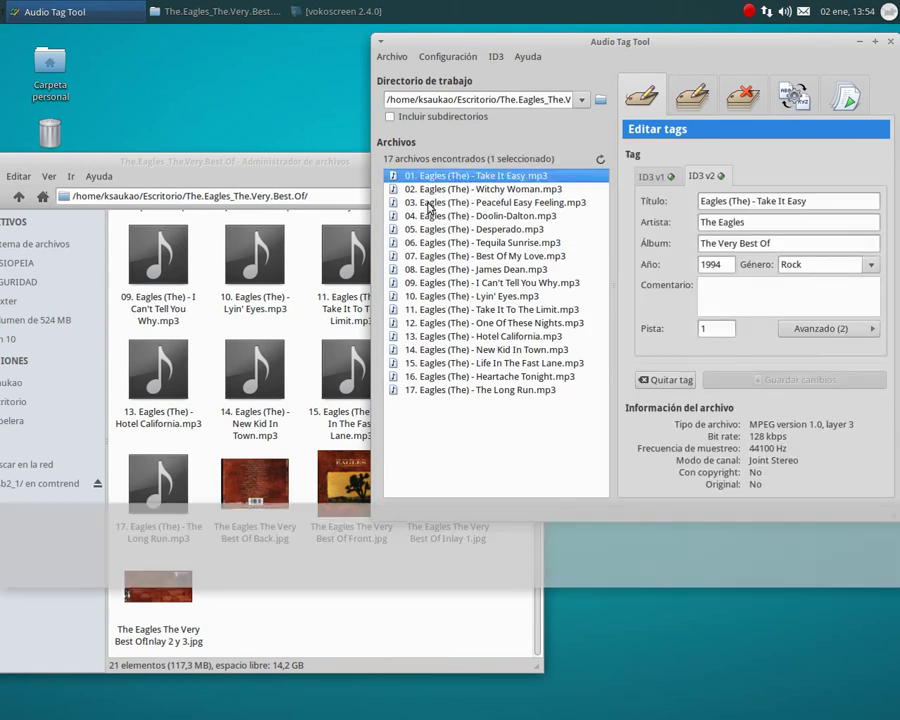
{"action": "left_click", "coordinate": [429, 203], "text": "ctrl"}
{"action": "left_click", "coordinate": [429, 229], "text": "ctrl"}
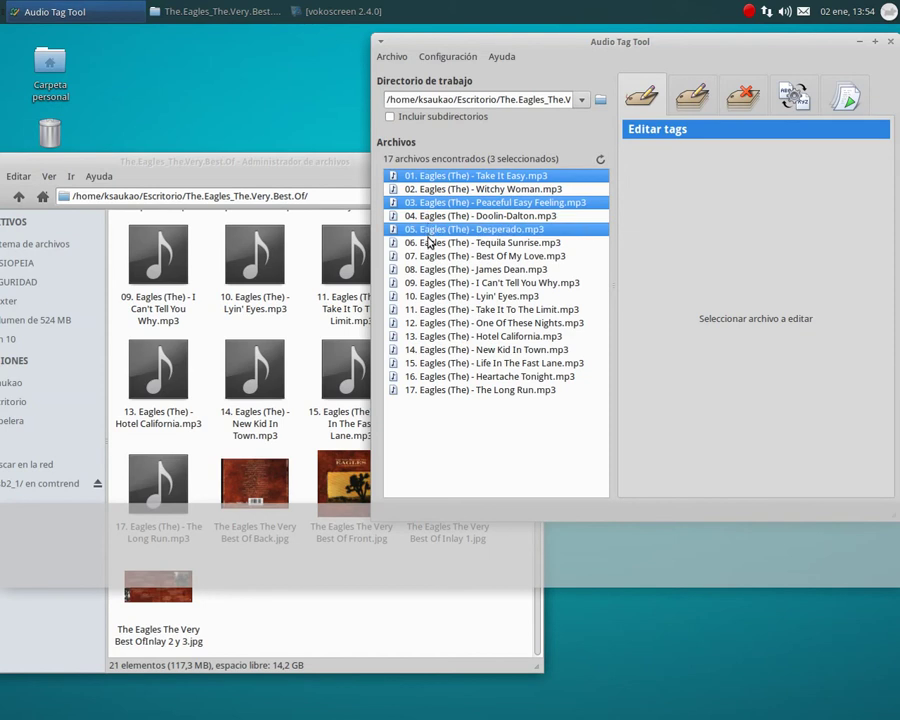
{"action": "left_click", "coordinate": [429, 269], "text": "ctrl"}
{"action": "left_click", "coordinate": [429, 296], "text": "ctrl"}
{"action": "left_click", "coordinate": [433, 349], "text": "ctrl"}
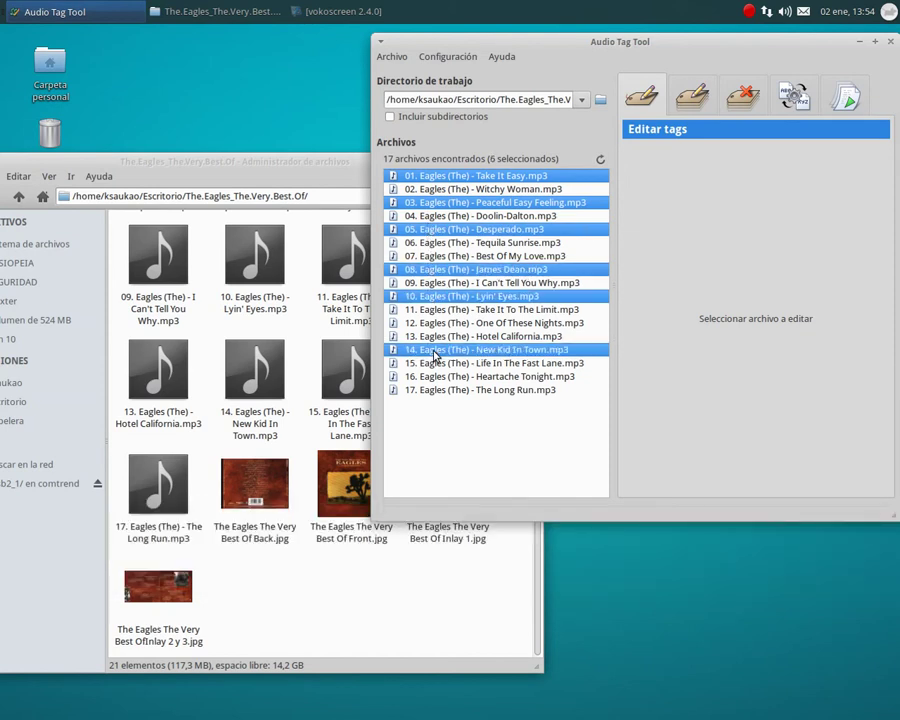
{"action": "left_click", "coordinate": [435, 377], "text": "ctrl"}
{"action": "left_click", "coordinate": [435, 392], "text": "ctrl"}
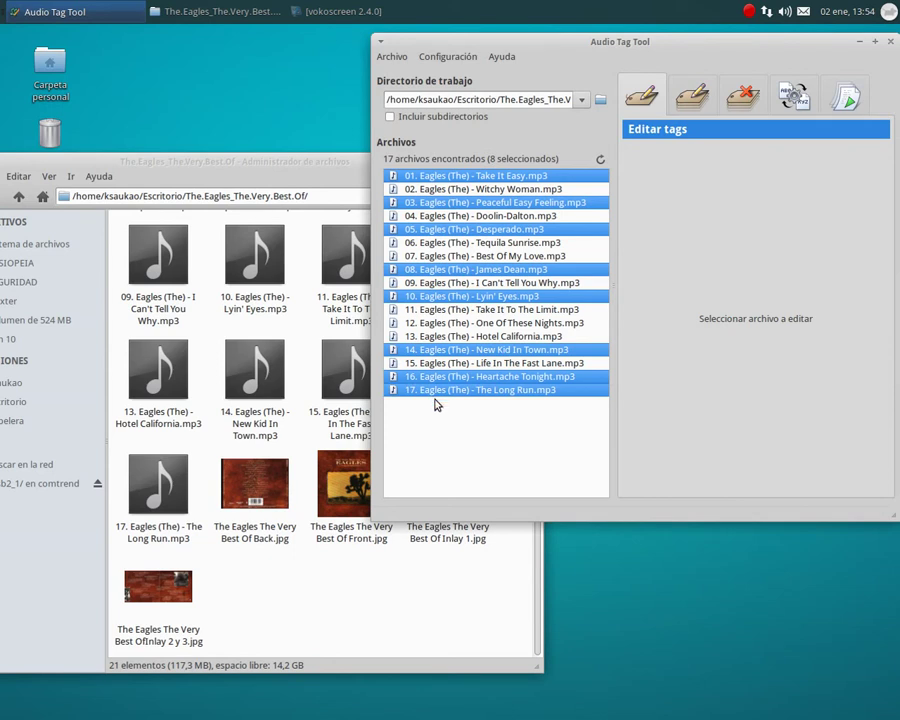
{"action": "right_click", "coordinate": [441, 246]}
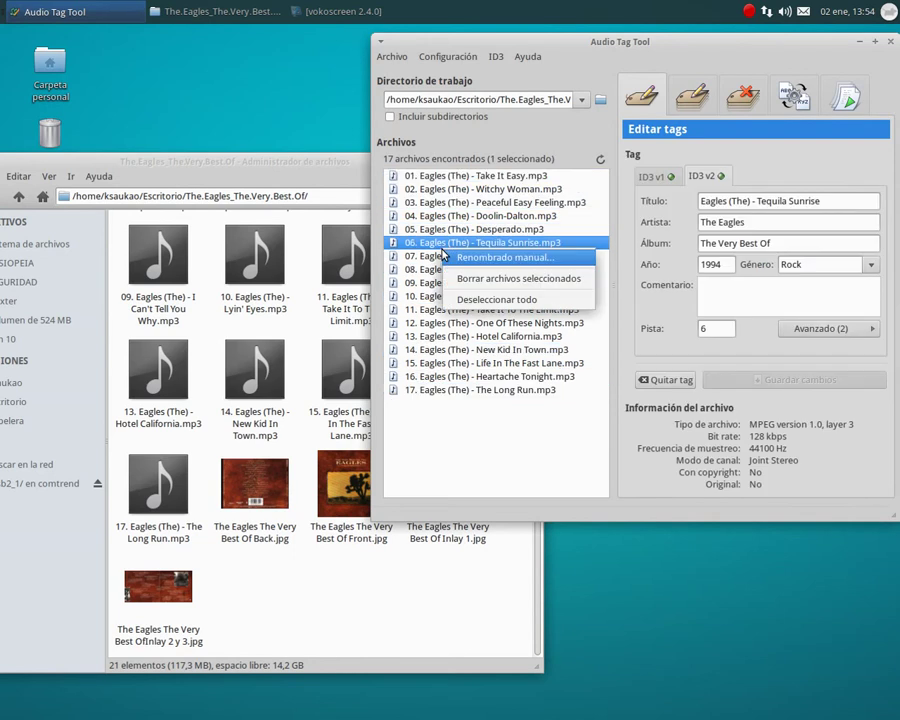
{"action": "left_click", "coordinate": [434, 318]}
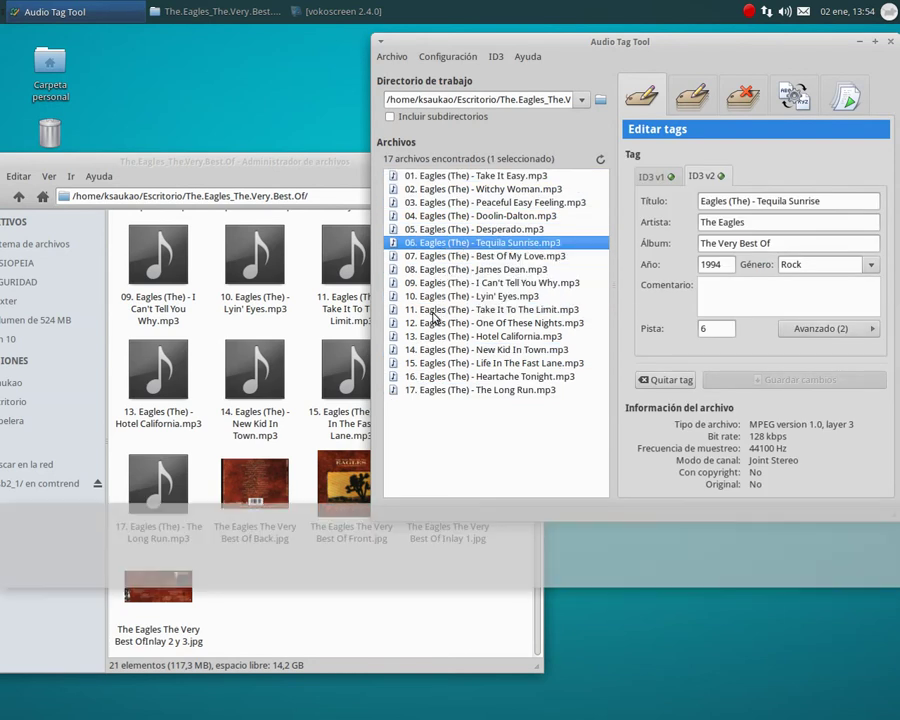
Select all the listed MP3 files and open the playlist creation settings for them.
{"action": "key", "text": "ctrl+a"}
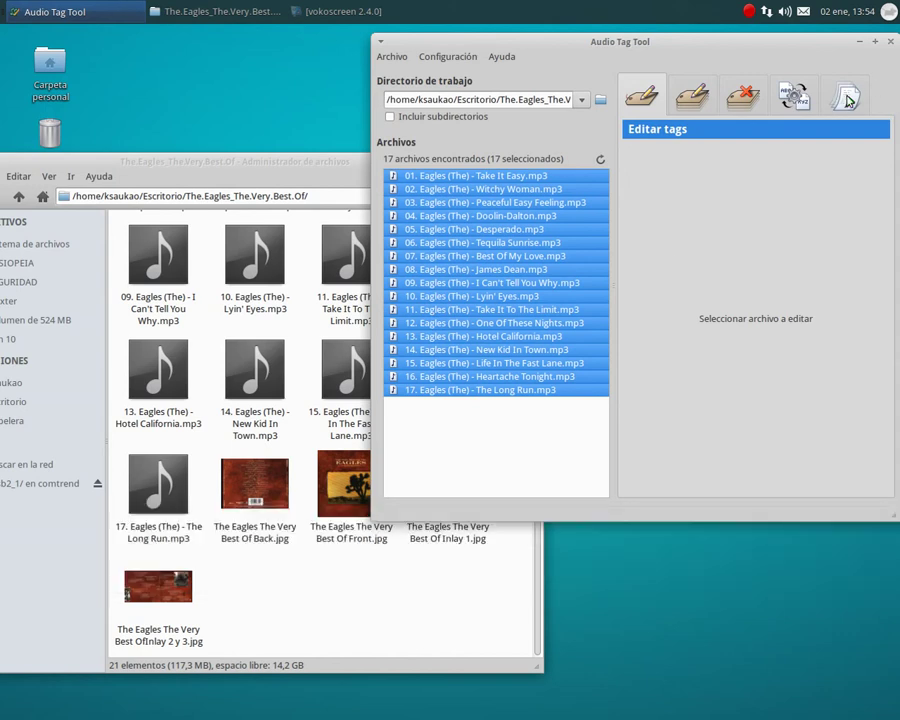
{"action": "left_click", "coordinate": [847, 98]}
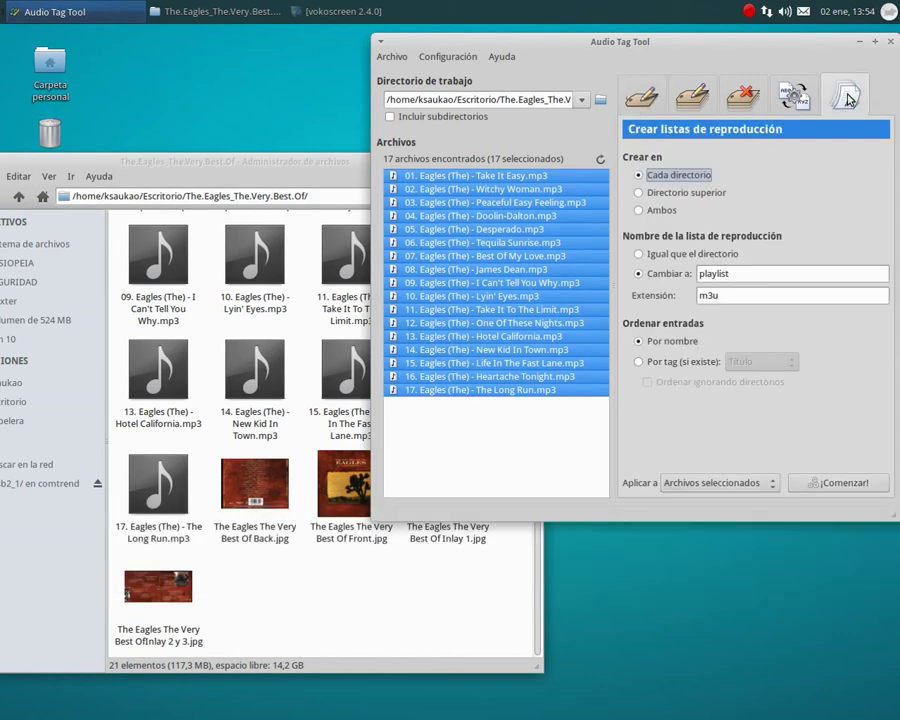
{"action": "left_click", "coordinate": [688, 100]}
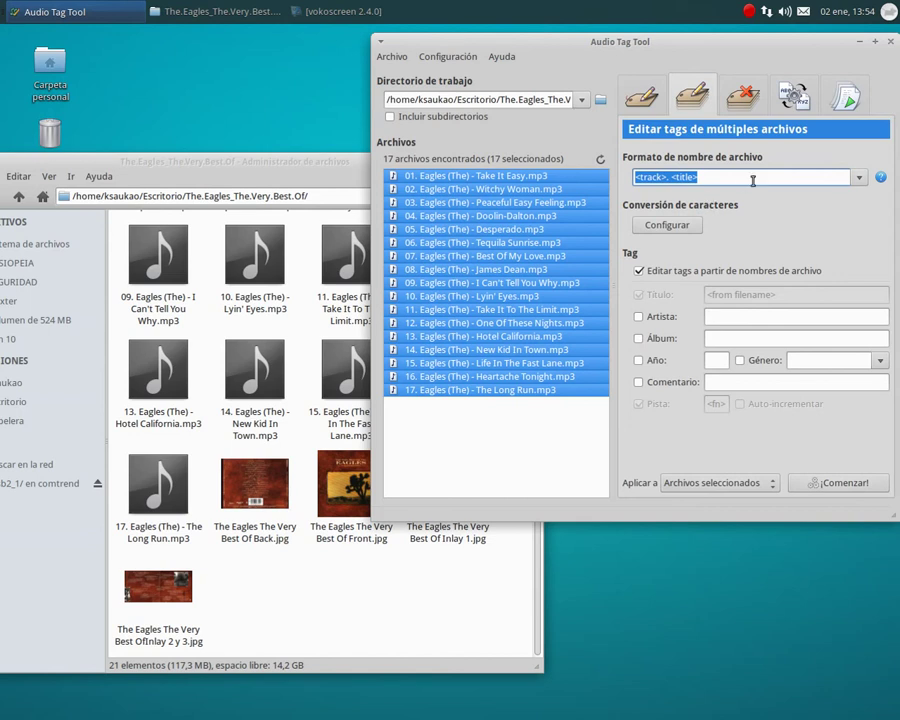
{"action": "left_click", "coordinate": [846, 99]}
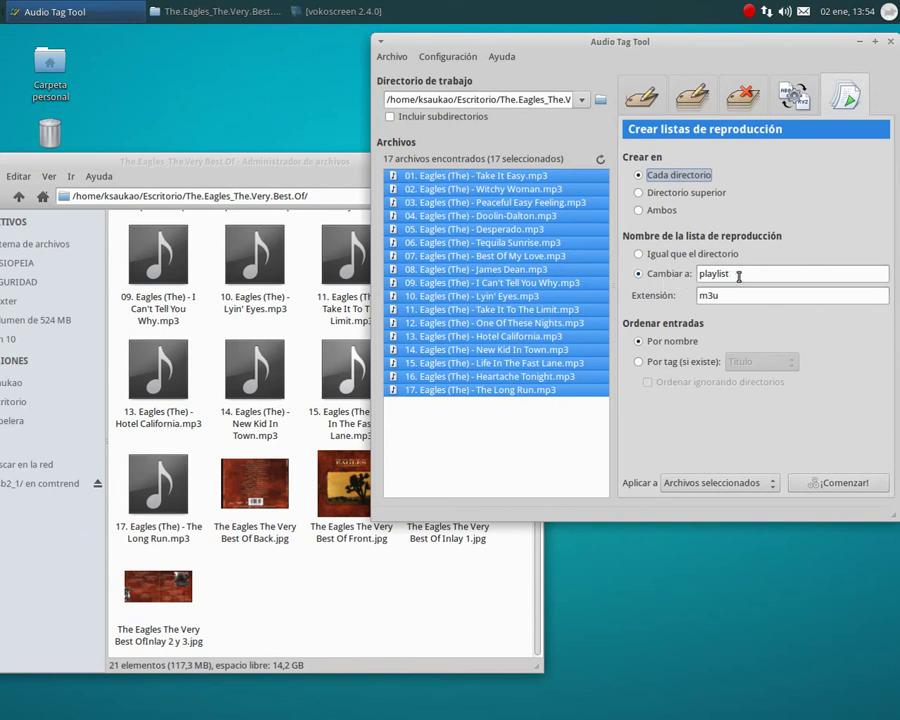
Set the custom playlist name to "The eagles".
{"action": "double_click", "coordinate": [700, 274]}
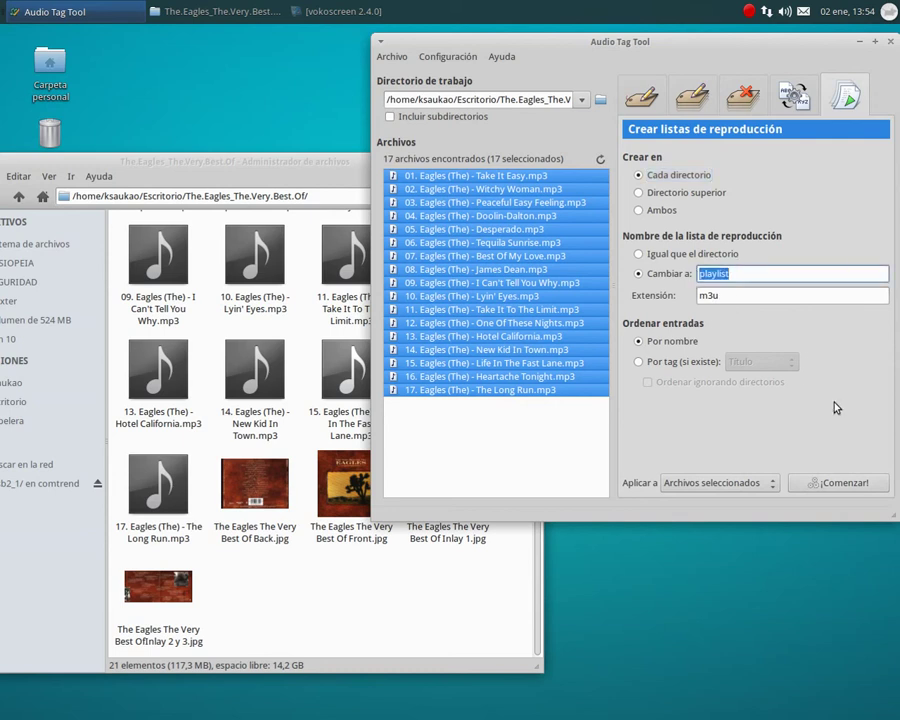
{"action": "type", "text": "The "}
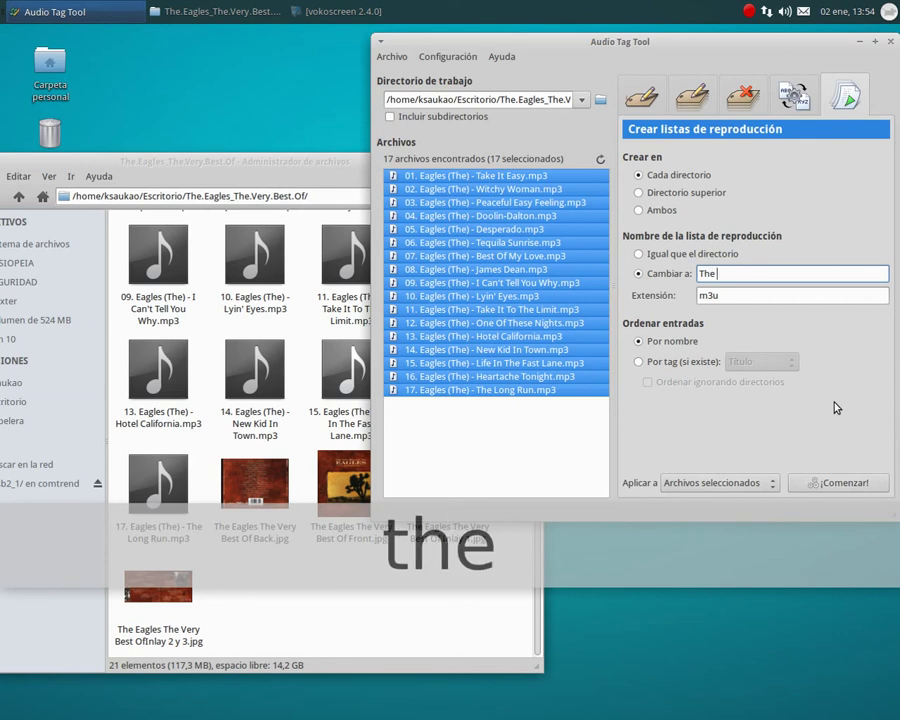
{"action": "type", "text": " e"}
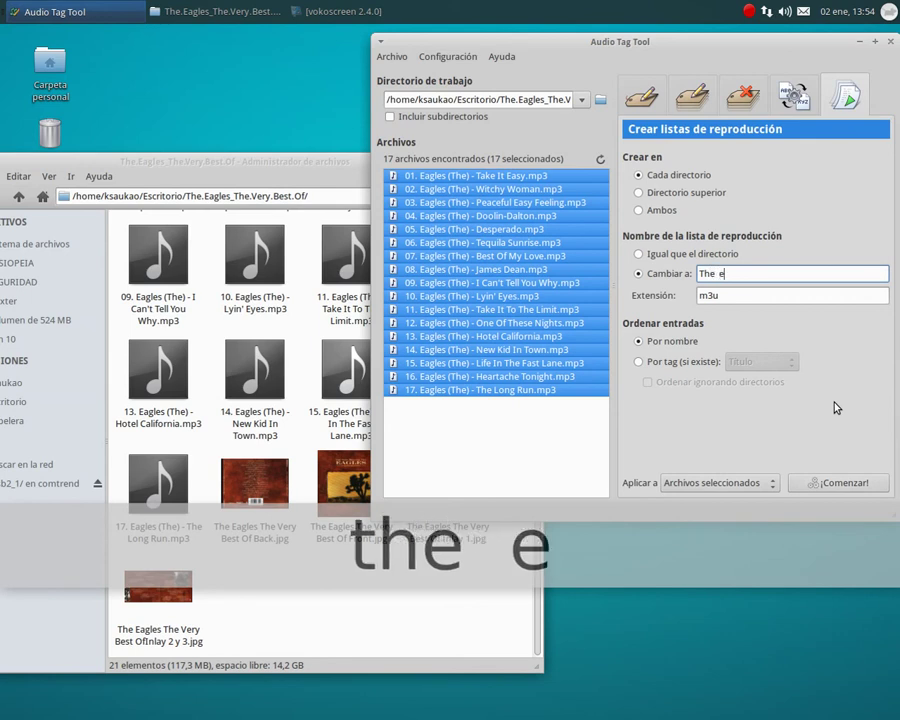
{"action": "type", "text": "a"}
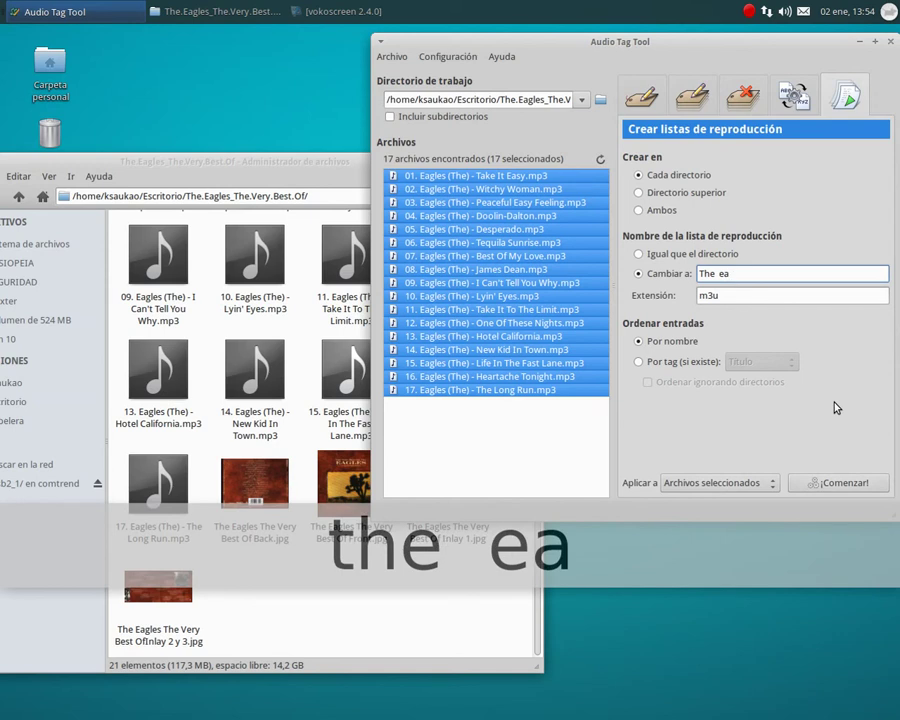
{"action": "type", "text": "gles"}
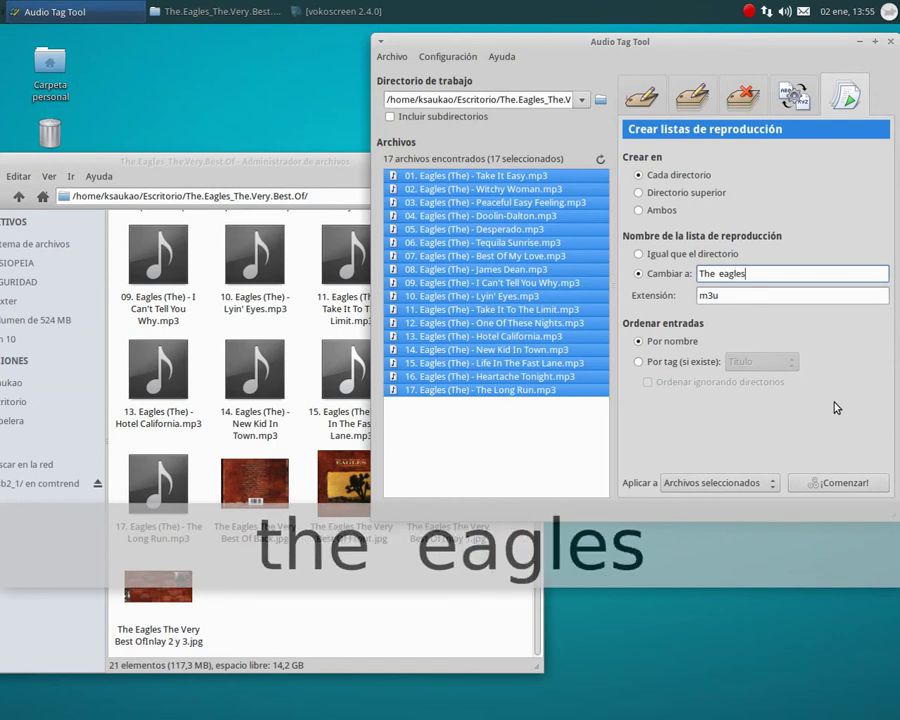
Create the playlist from the selected files, dismiss the report, and select The eagles.m3u in the album folder.
{"action": "left_click", "coordinate": [839, 483]}
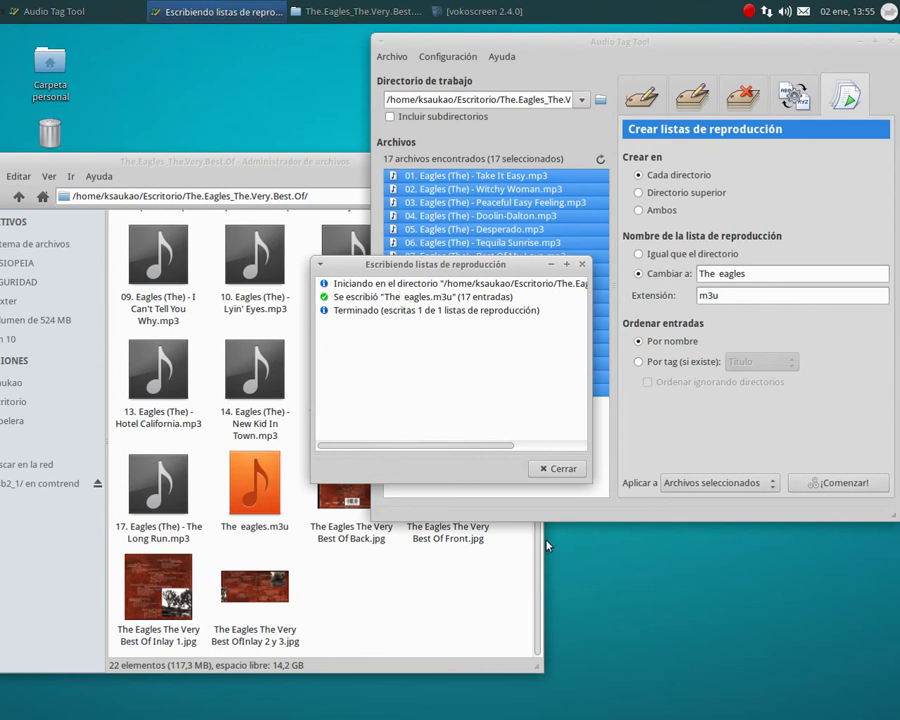
{"action": "left_click", "coordinate": [556, 469]}
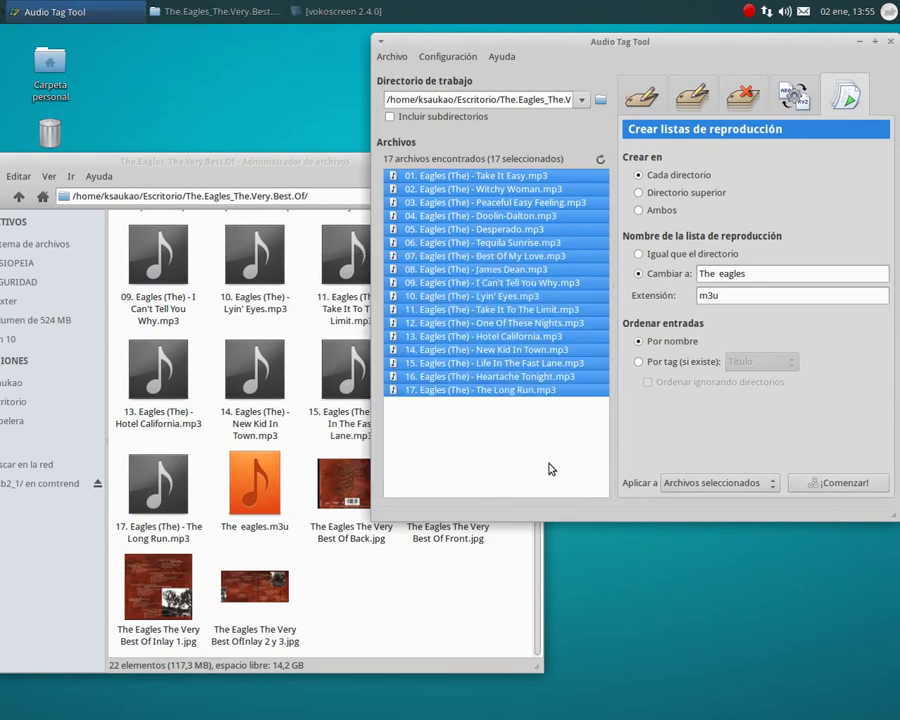
{"action": "left_click", "coordinate": [267, 515]}
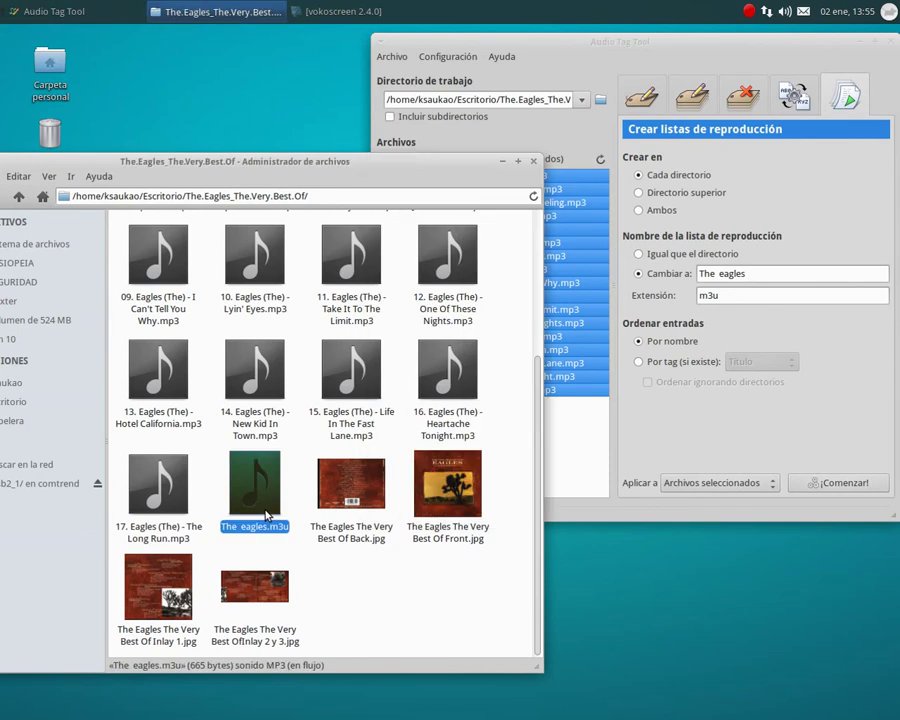
Close Audio Tag Tool and reposition the album folder window, checking The eagles.m3u in the media player before closing the player.
{"action": "left_click", "coordinate": [889, 43]}
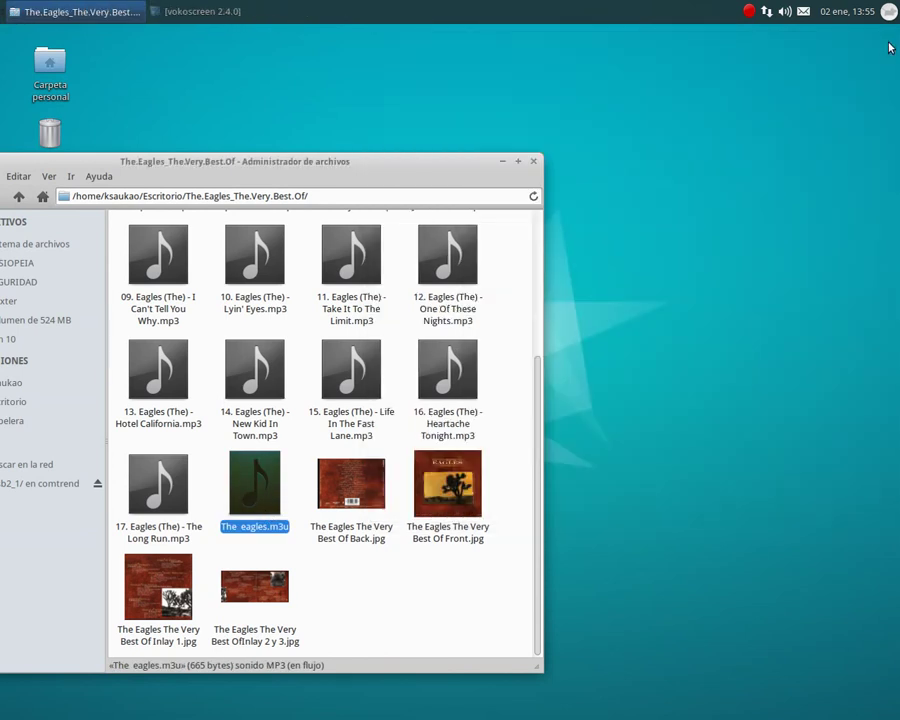
{"action": "left_click_drag", "start_coordinate": [379, 167], "coordinate": [690, 74]}
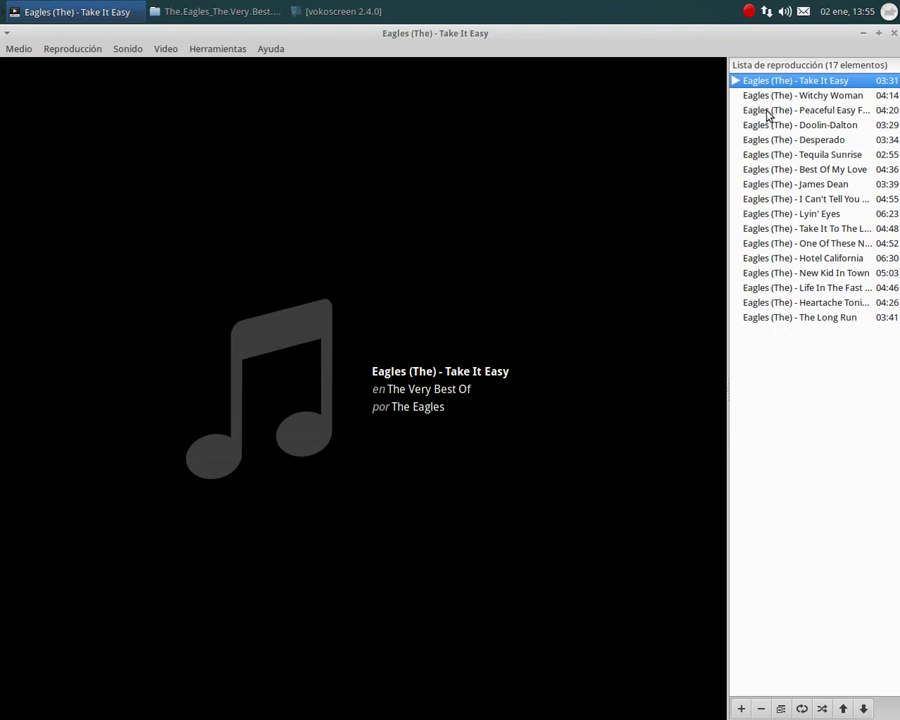
{"action": "left_click", "coordinate": [893, 33]}
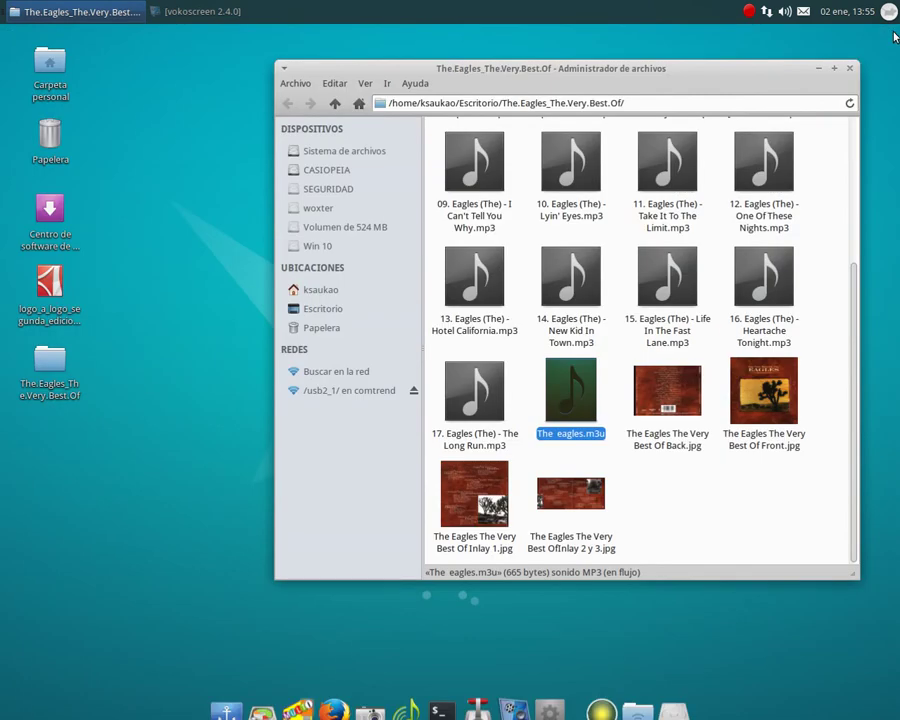